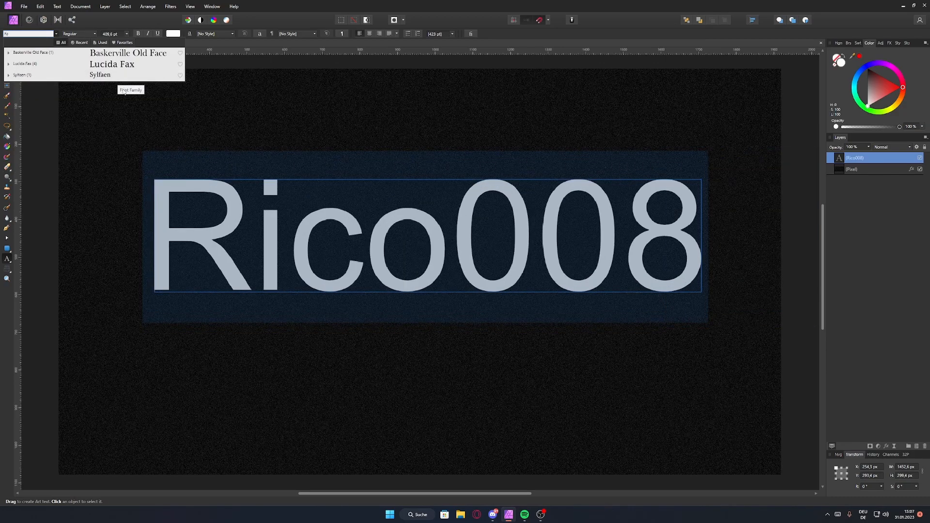
# Change the font of the white canvas text to Franky
pyautogui.press('BackSpace')
pyautogui.write('r')
pyautogui.click(98, 120)
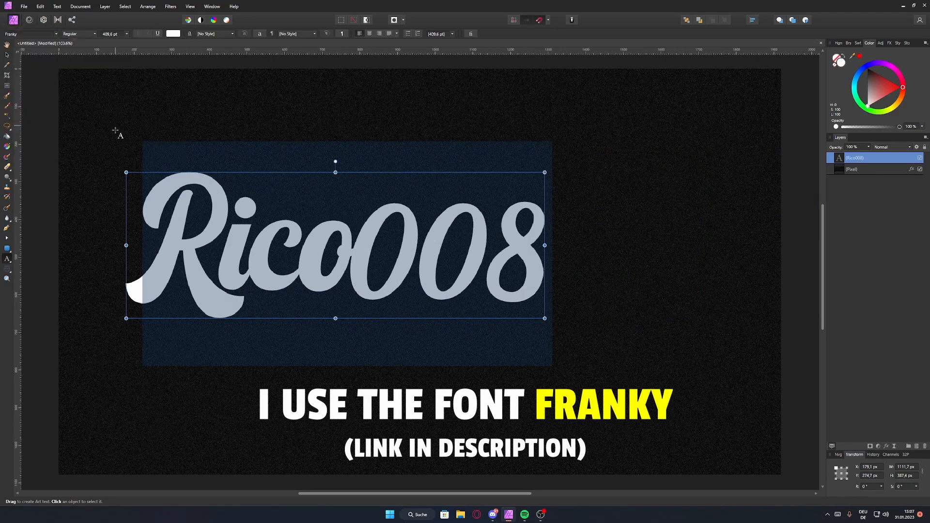
# Enlarge the text proportionally until it spans almost the full canvas width, about 1849 px wide
pyautogui.click(7, 55)
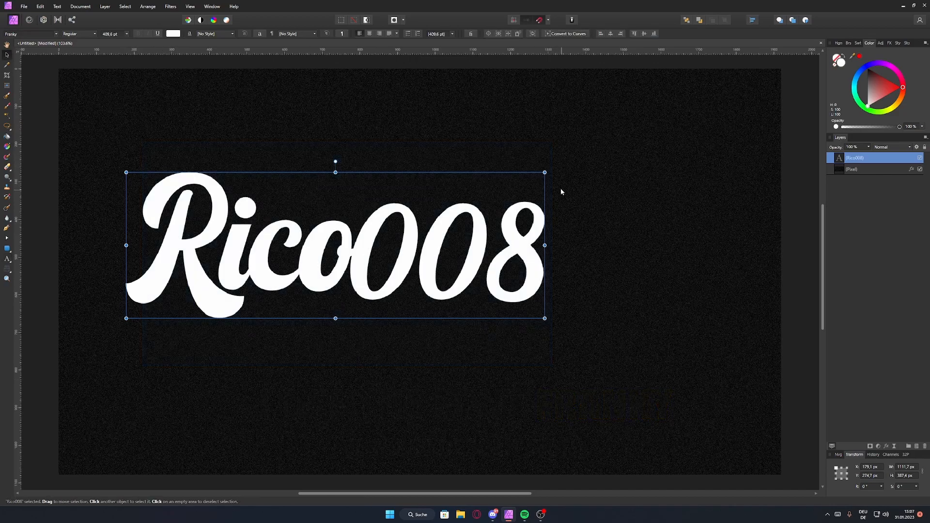
pyautogui.moveTo(545, 173); pyautogui.dragTo(638, 147)
pyautogui.scroll(-3, 478, 213)
pyautogui.moveTo(478, 212); pyautogui.dragTo(519, 228)
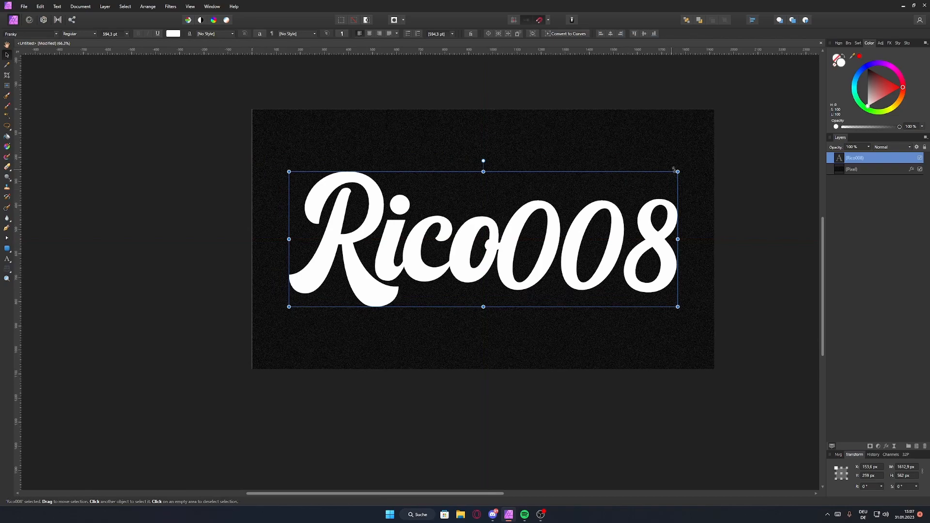
pyautogui.moveTo(678, 171); pyautogui.dragTo(706, 156)
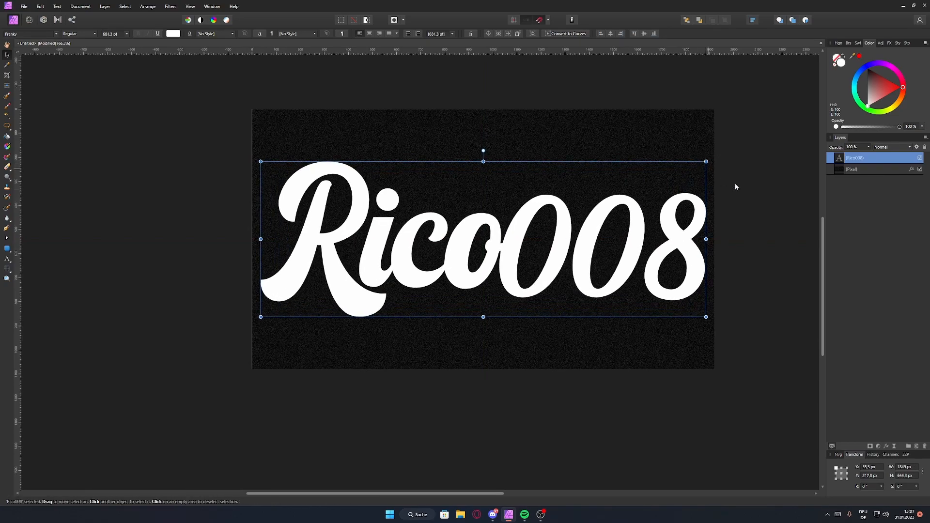
pyautogui.click(723, 178)
pyautogui.scroll(3, 640, 201)
pyautogui.moveTo(514, 214); pyautogui.dragTo(558, 210)
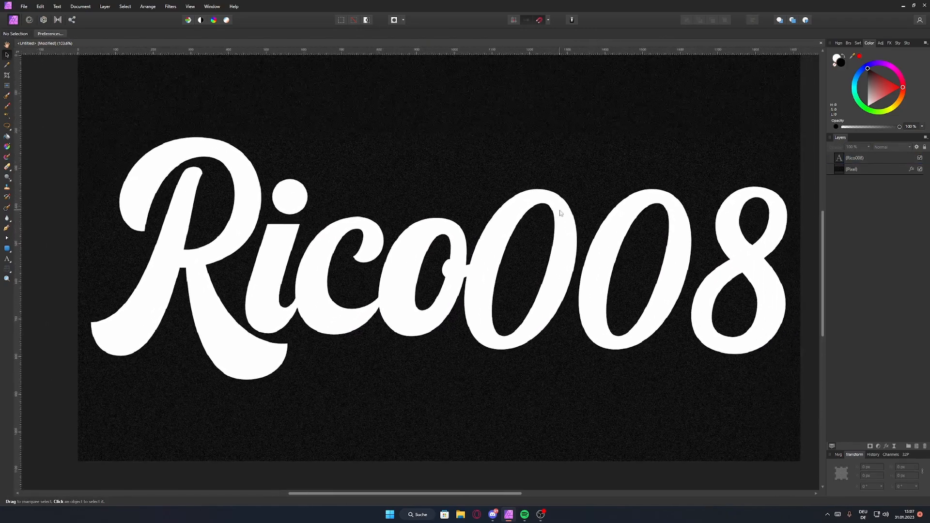
# Add a horizontal and a vertical guide crossing at the centre of the canvas
pyautogui.click(559, 211)
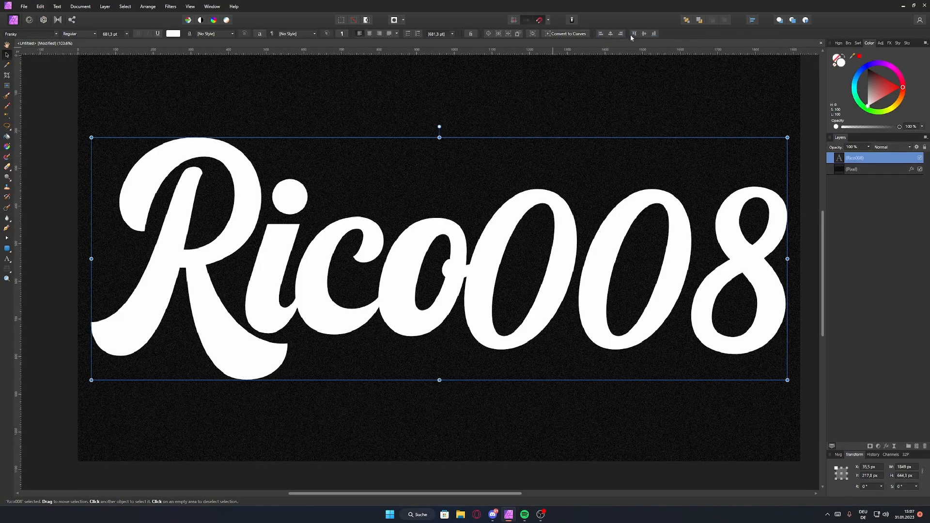
pyautogui.moveTo(548, 191); pyautogui.dragTo(551, 188)
pyautogui.scroll(-2, 418, 248)
pyautogui.moveTo(372, 54); pyautogui.dragTo(375, 254)
pyautogui.moveTo(17, 252); pyautogui.dragTo(430, 271)
pyautogui.scroll(2, 429, 271)
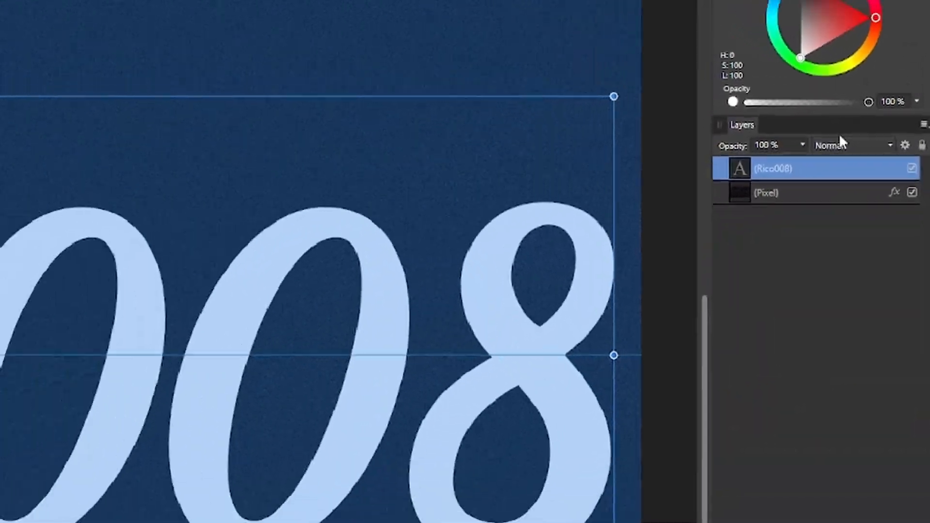
# Duplicate the text layer and give the lower copy an Outer Shadow in bright blue
pyautogui.hotkey('ctrl', 'j')
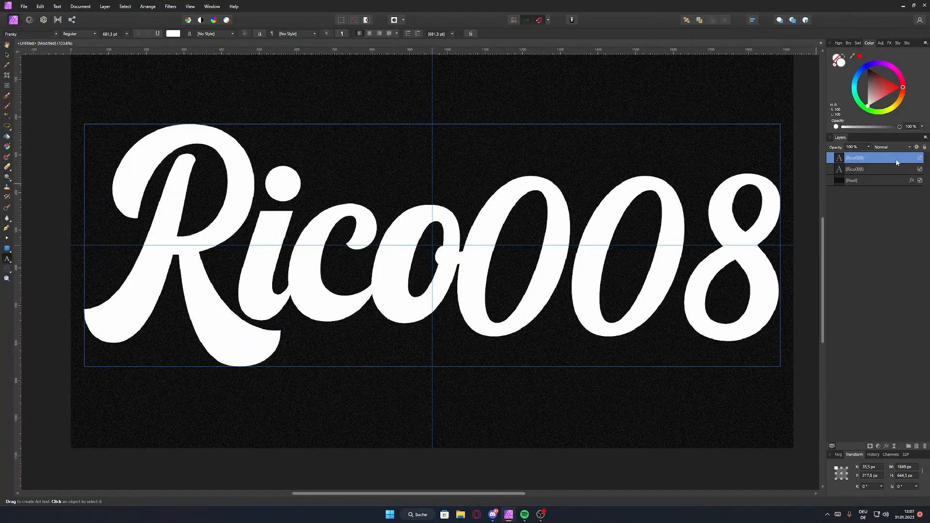
pyautogui.click(875, 170)
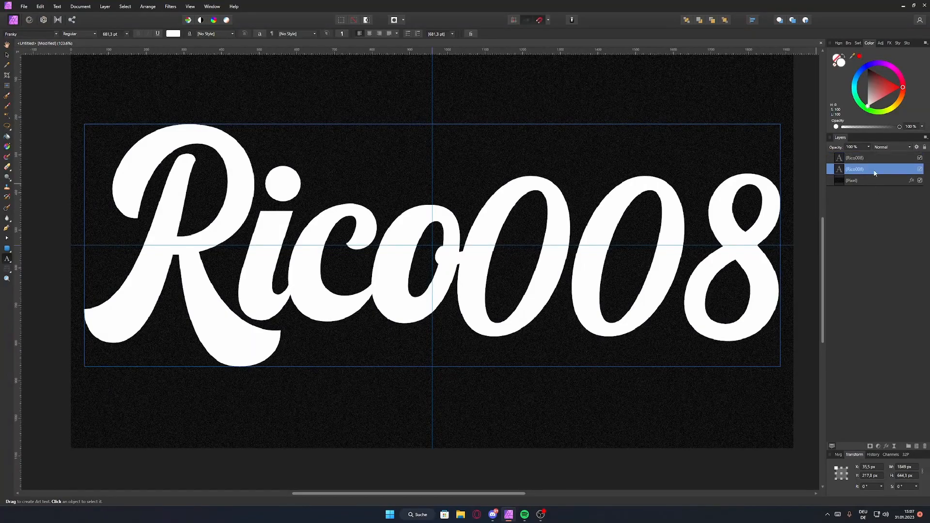
pyautogui.click(887, 447)
pyautogui.click(383, 173)
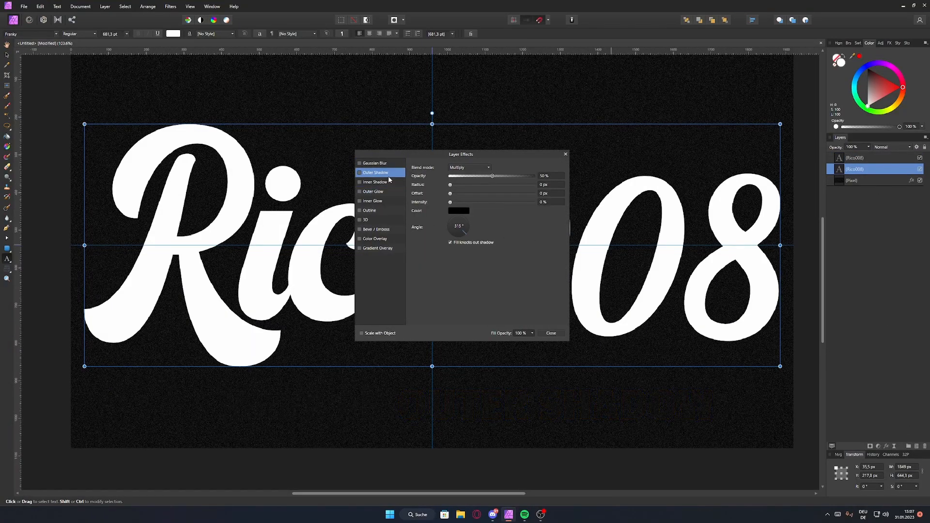
pyautogui.click(459, 212)
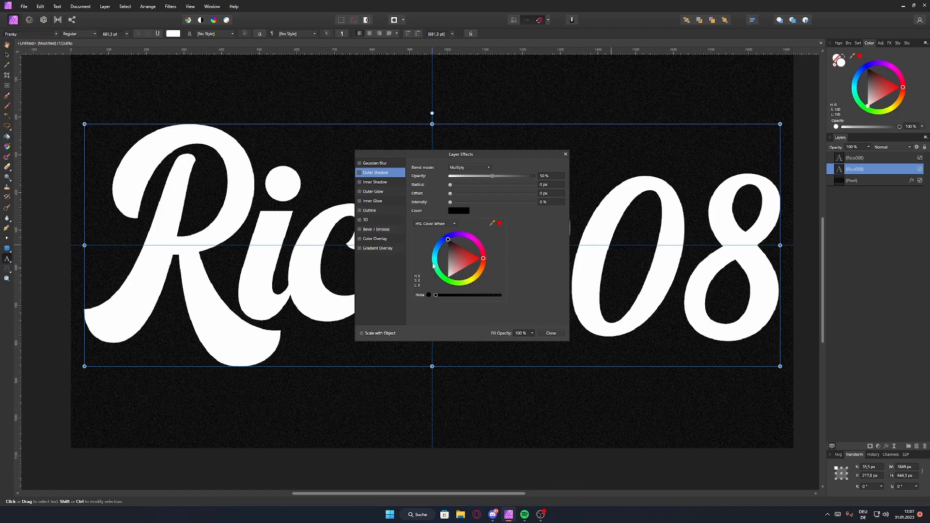
pyautogui.moveTo(440, 243); pyautogui.dragTo(347, 254)
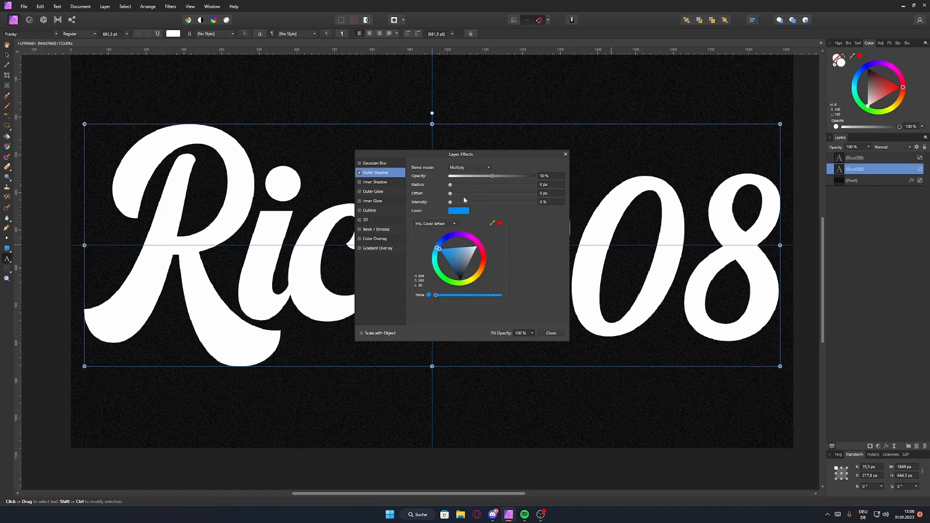
# Set the blue outer shadow to 2 px radius, Normal blend mode and 100 % opacity
pyautogui.click(555, 186)
pyautogui.click(554, 186)
pyautogui.write('2')
pyautogui.press('Return')
pyautogui.click(452, 168)
pyautogui.click(455, 182)
pyautogui.moveTo(492, 176); pyautogui.dragTo(572, 178)
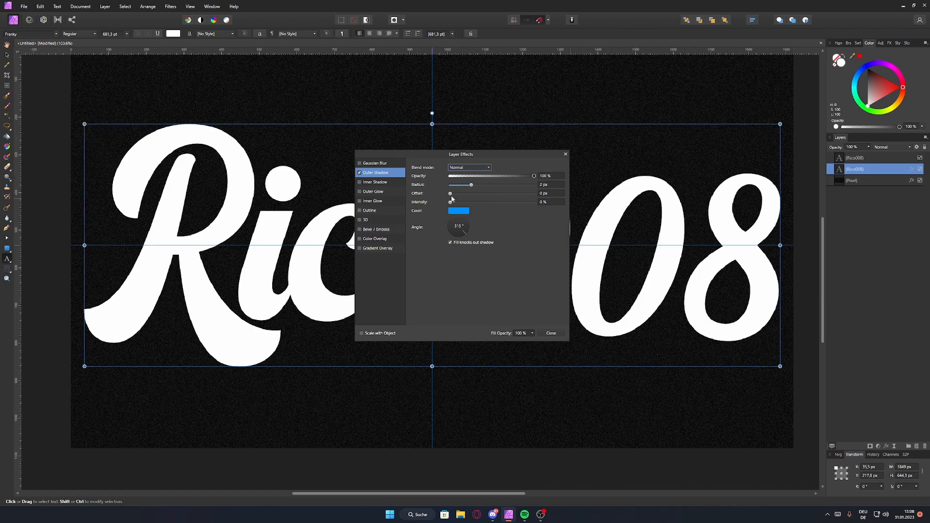
# Set the blue shadow's intensity to 100 % and its offset to 2 px, and close the layer effects
pyautogui.click(550, 193)
pyautogui.write('5')
pyautogui.press('Return')
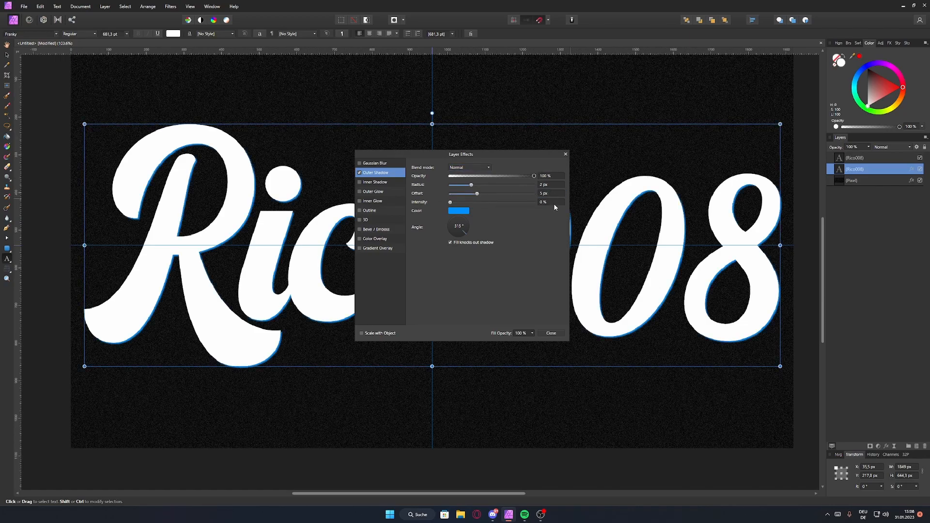
pyautogui.write('100')
pyautogui.press('Return')
pyautogui.scroll(-3, 552, 193)
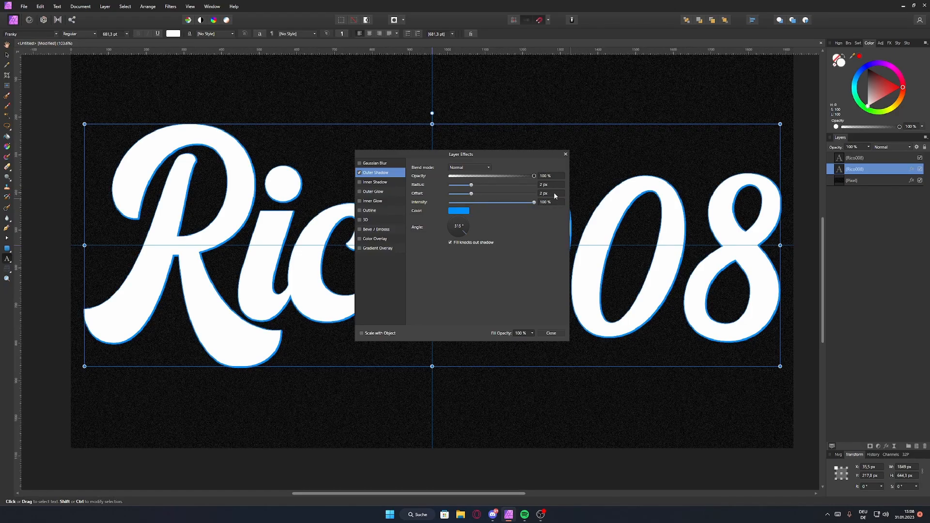
pyautogui.click(551, 332)
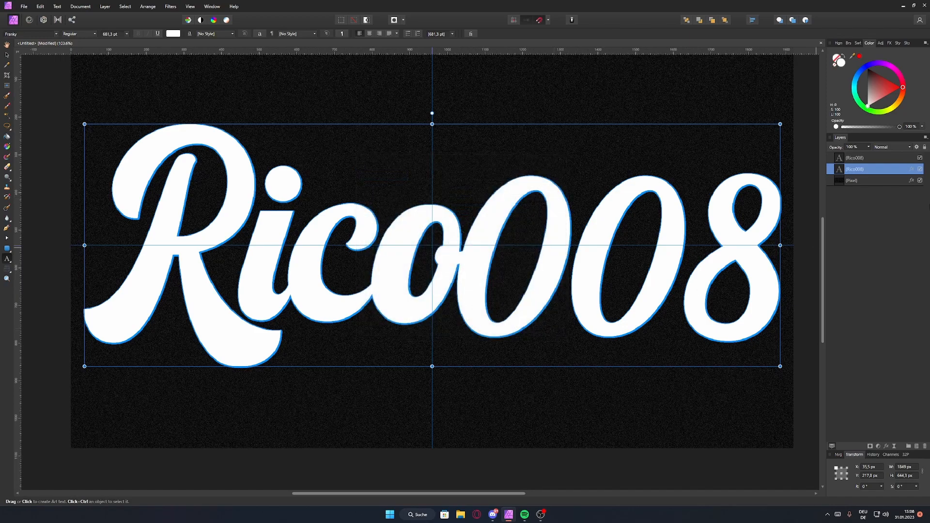
# Duplicate the blue-shadow text layer and recolour the lowest copy's outer shadow to light cyan-blue
pyautogui.hotkey('ctrl', 'j')
pyautogui.click(888, 180)
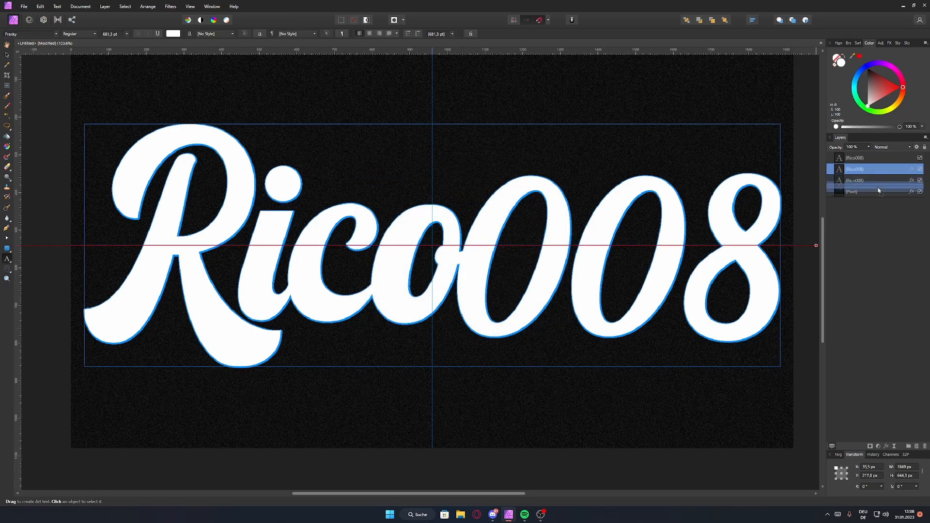
pyautogui.click(889, 446)
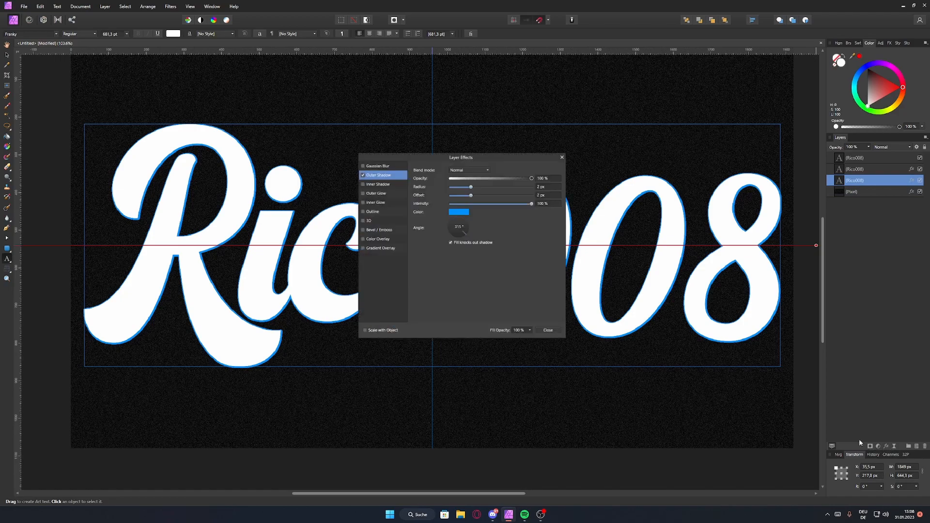
pyautogui.click(456, 211)
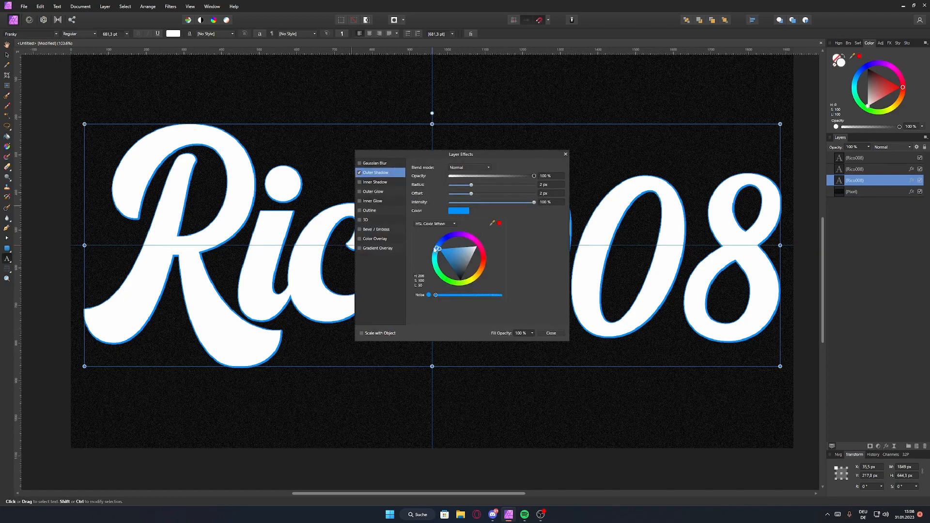
pyautogui.click(436, 254)
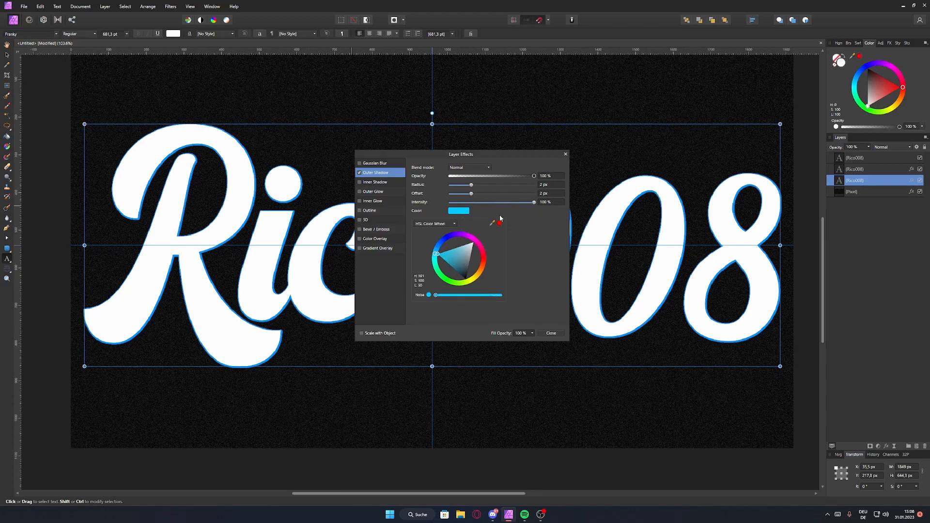
# Set the cyan outer shadow's offset to 8 px and close the layer effects
pyautogui.click(549, 194)
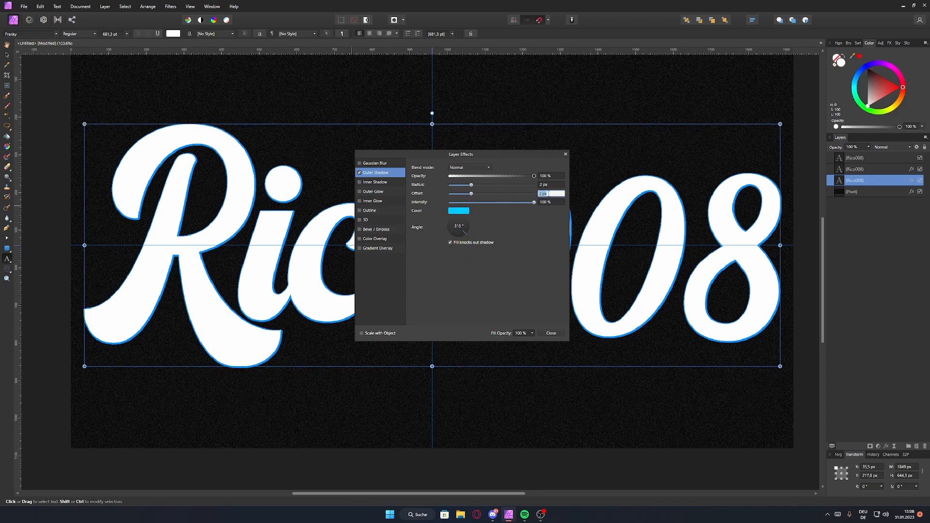
pyautogui.write('6')
pyautogui.press('Return')
pyautogui.click(549, 195)
pyautogui.write('8')
pyautogui.press('Return')
pyautogui.click(551, 333)
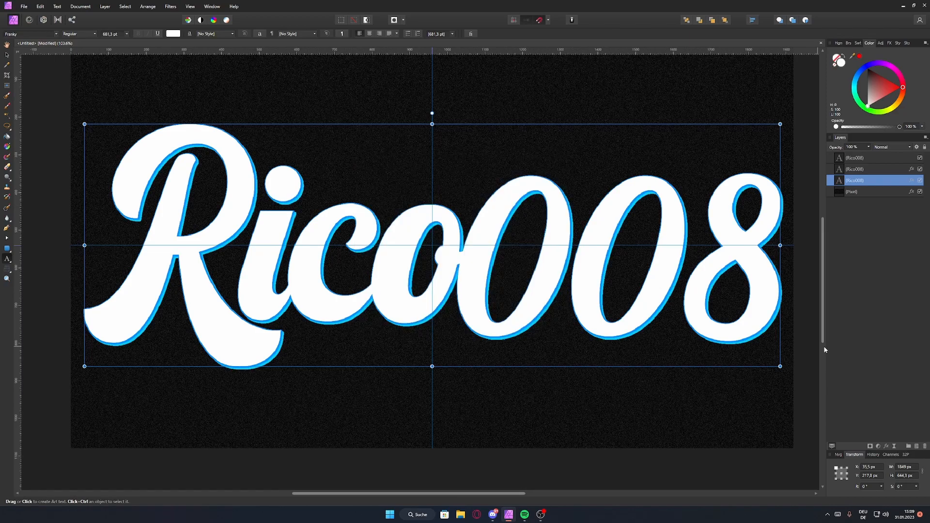
# Duplicate the cyan-shadow text layer and recolour the lowest copy's outer shadow to lime yellow-green
pyautogui.hotkey('ctrl', 'j')
pyautogui.scroll(-3, 733, 245)
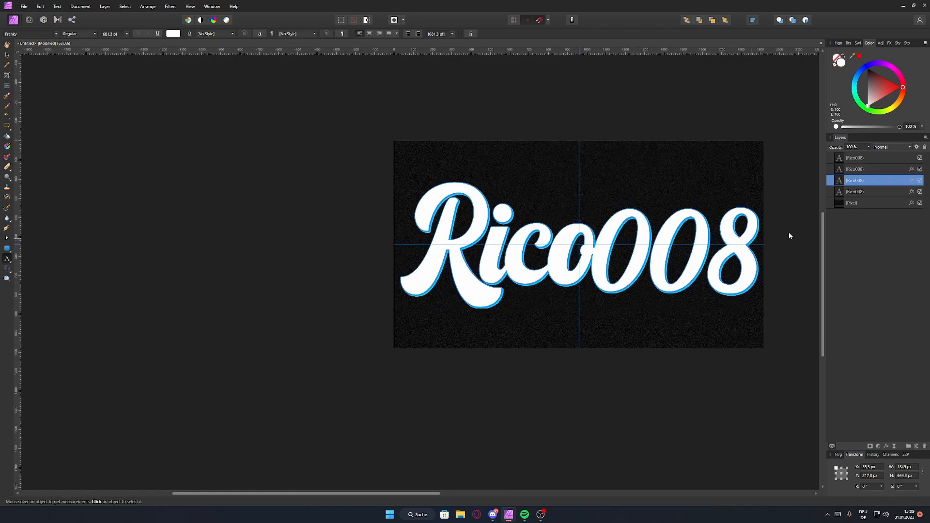
pyautogui.moveTo(808, 225); pyautogui.dragTo(697, 240)
pyautogui.scroll(3, 698, 241)
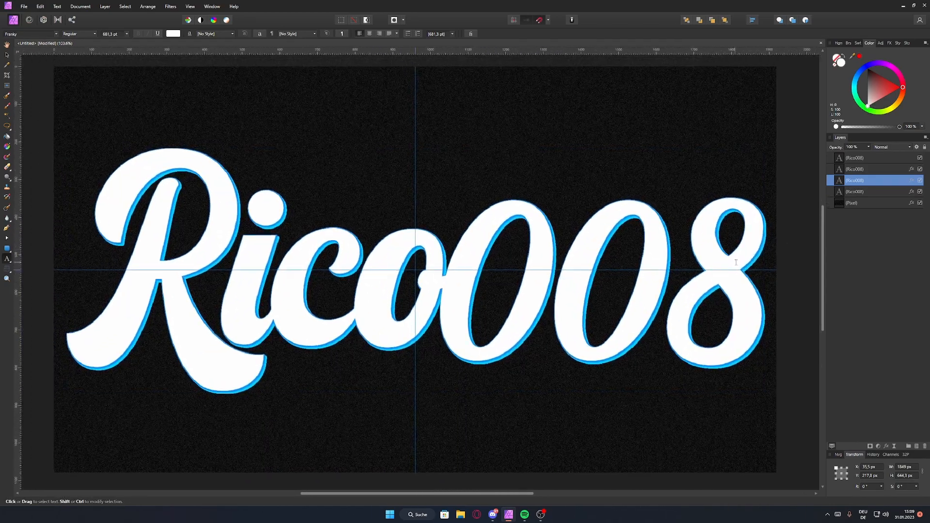
pyautogui.press('Escape')
pyautogui.click(869, 192)
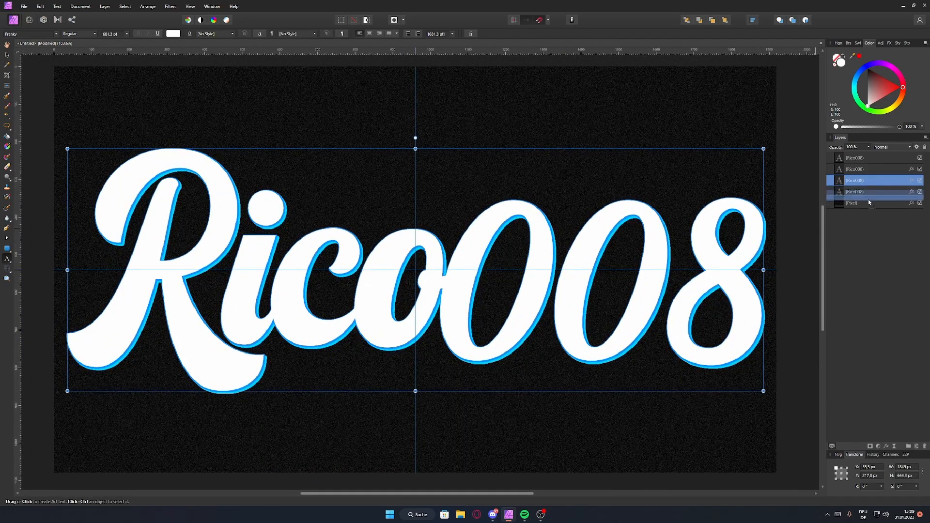
pyautogui.click(887, 446)
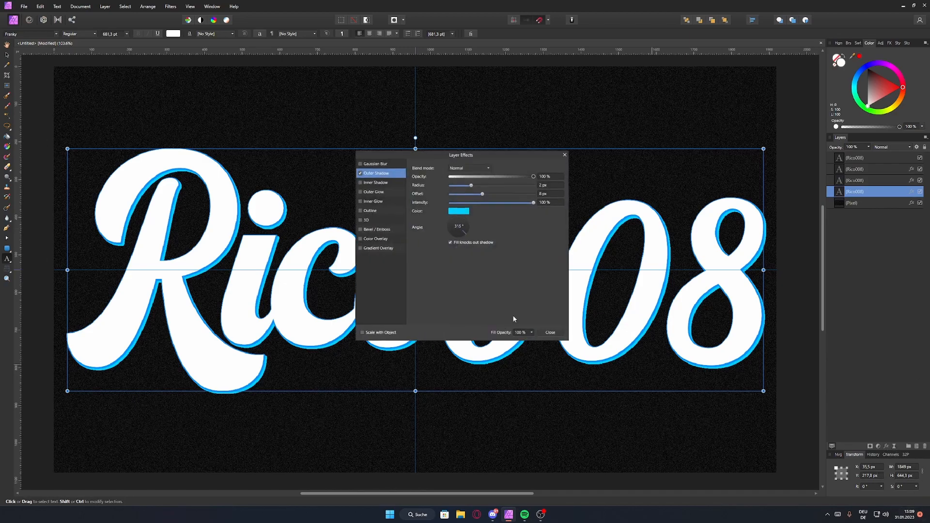
pyautogui.click(458, 214)
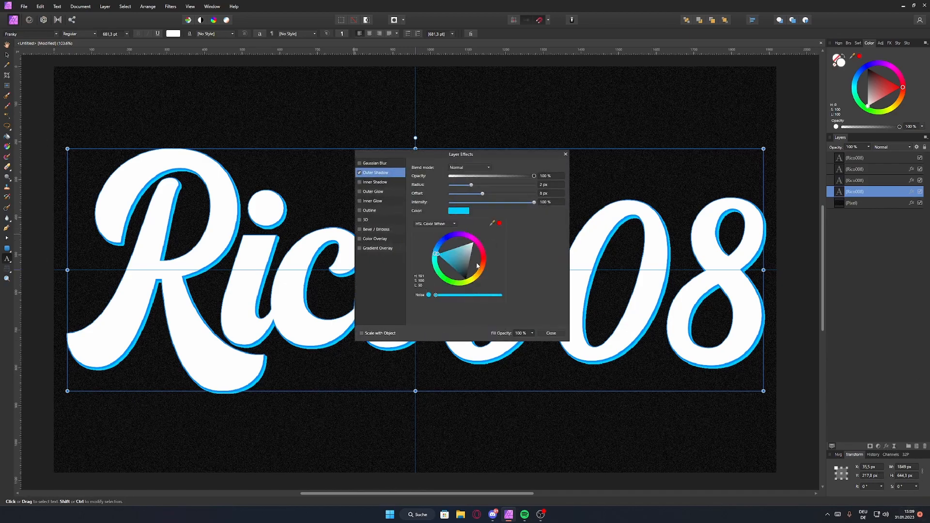
pyautogui.moveTo(471, 279); pyautogui.dragTo(468, 292)
# Try offsets of 16 px and 14 px for the lime outer shadow
pyautogui.click(550, 193)
pyautogui.write('16')
pyautogui.press('Return')
pyautogui.click(556, 194)
pyautogui.write('1')
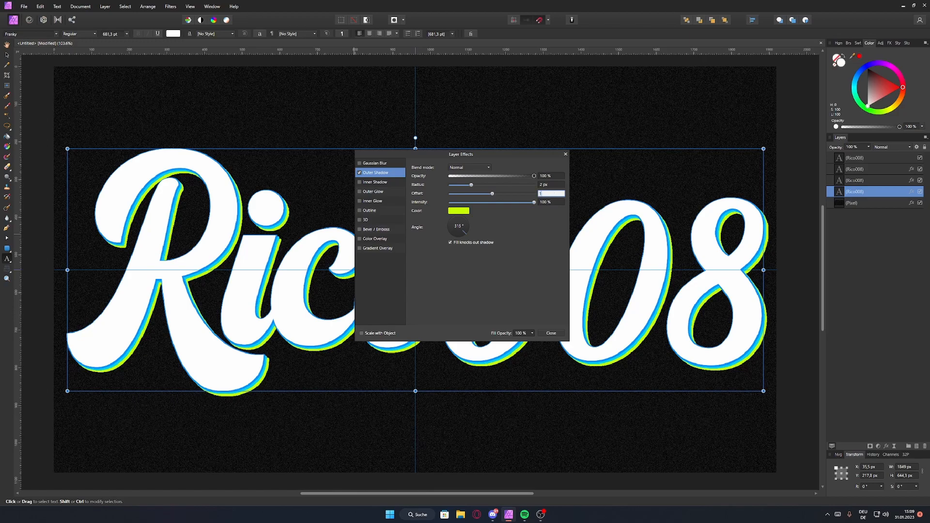
pyautogui.press('Return')
# Compare the outer shadow settings across the stacked text layers
pyautogui.click(860, 169)
pyautogui.click(861, 192)
pyautogui.click(866, 170)
pyautogui.click(867, 203)
pyautogui.click(870, 181)
pyautogui.click(872, 170)
# Try a 4 px offset on the cyan outer shadow and return it to 8 px
pyautogui.click(871, 180)
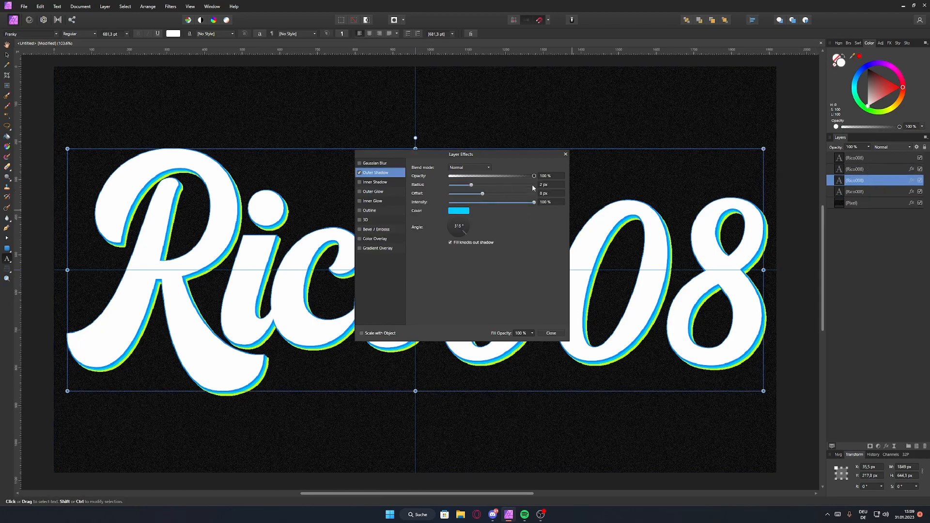
pyautogui.click(550, 194)
pyautogui.write('4')
pyautogui.press('Return')
pyautogui.click(551, 194)
pyautogui.write('8')
pyautogui.press('Return')
# Set the lime outer shadow's offset on the lowest text layer to 15 px and close the layer effects
pyautogui.click(885, 192)
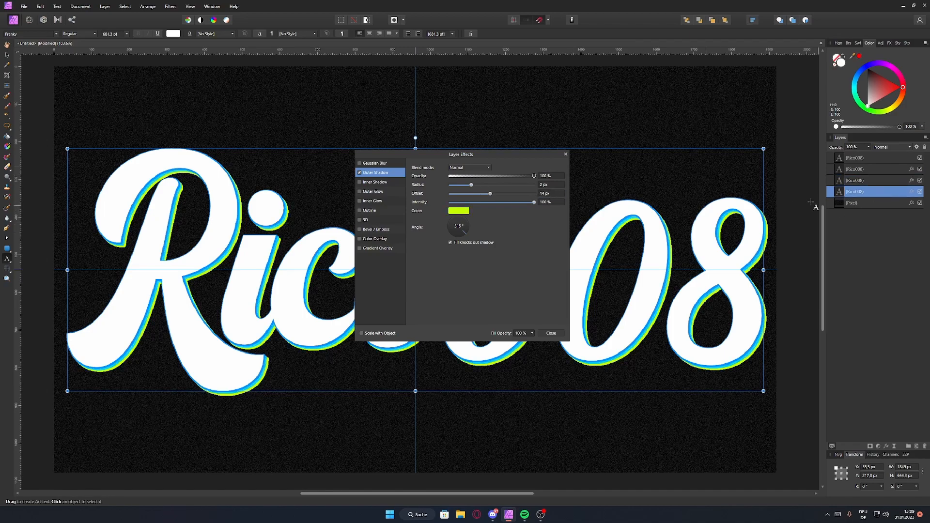
pyautogui.click(546, 194)
pyautogui.write('15')
pyautogui.press('Return')
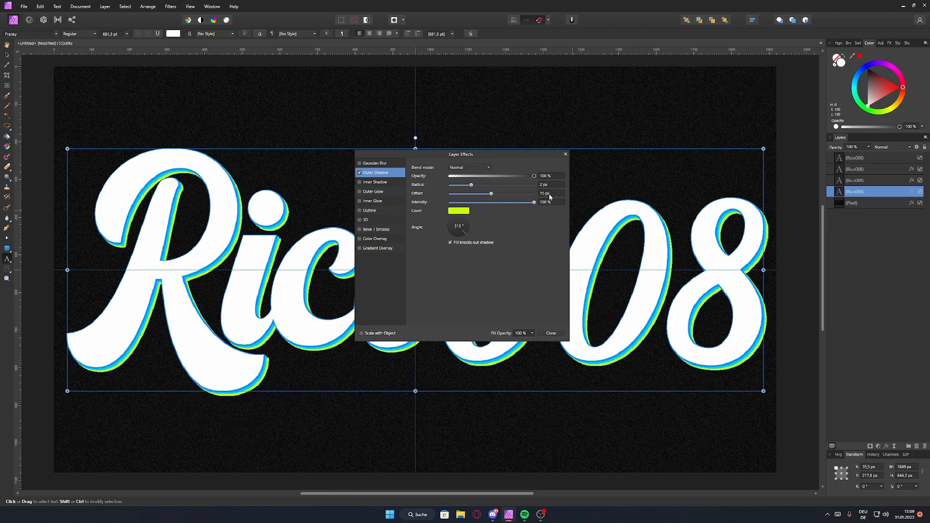
pyautogui.click(551, 333)
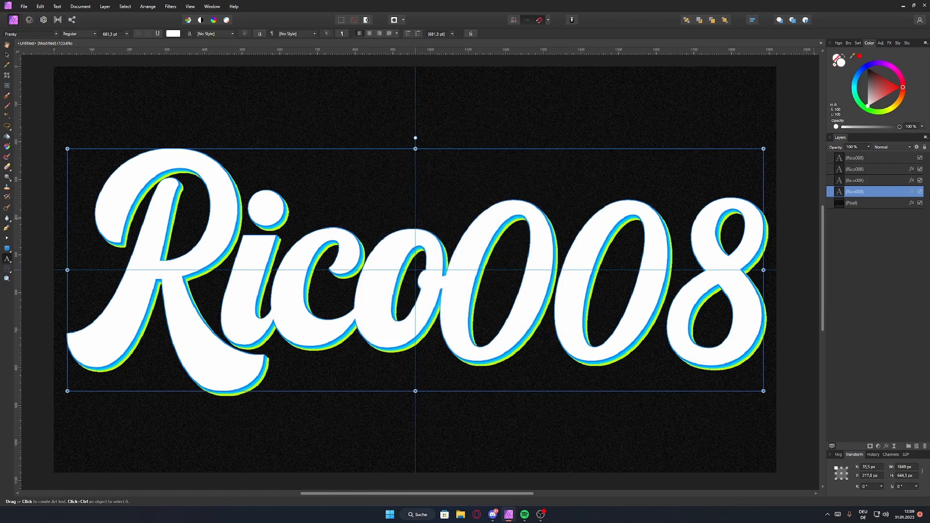
# Duplicate the lowest text layer, move the copy directly above the background, and recolour its outer shadow amber
pyautogui.hotkey('ctrl', 'j')
pyautogui.moveTo(894, 191); pyautogui.dragTo(879, 212)
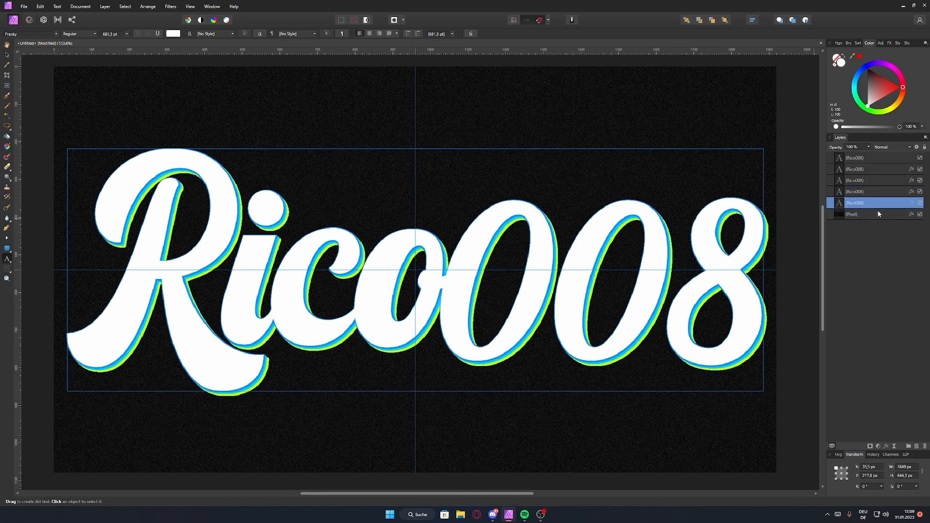
pyautogui.click(886, 446)
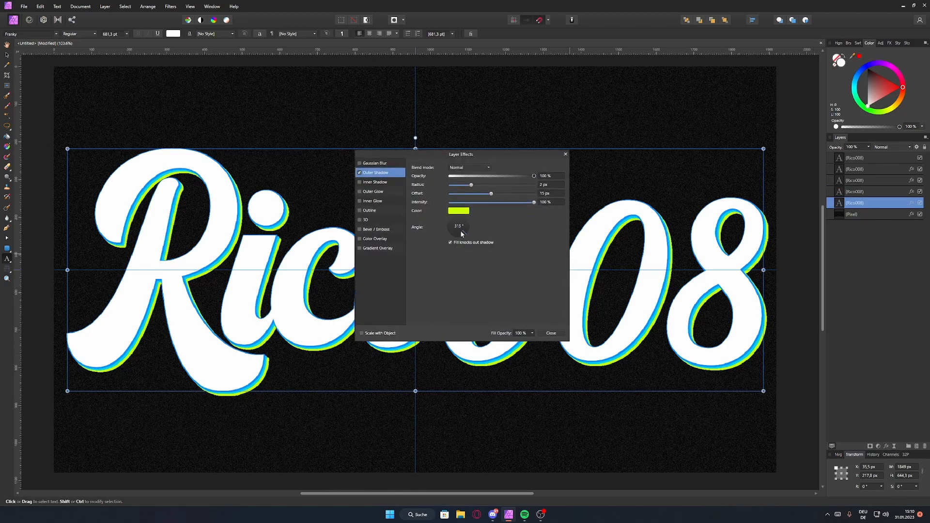
pyautogui.click(454, 212)
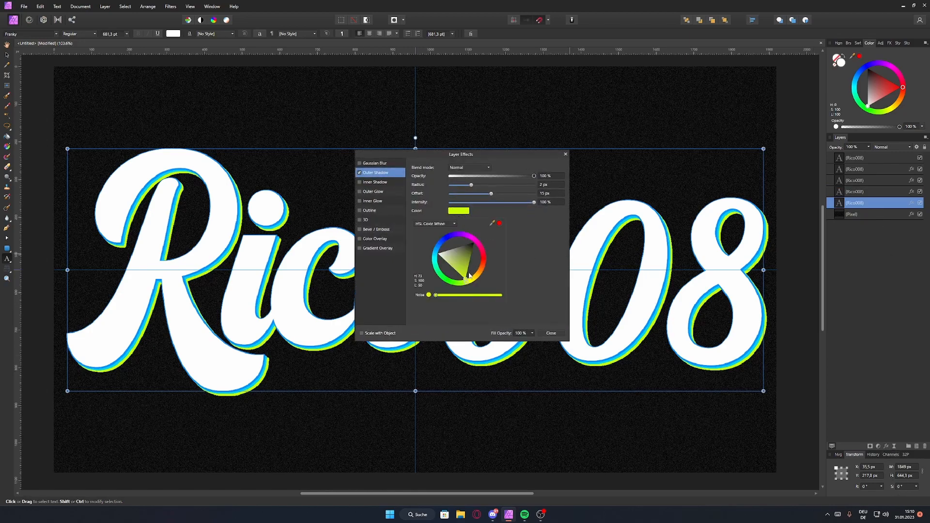
pyautogui.click(482, 275)
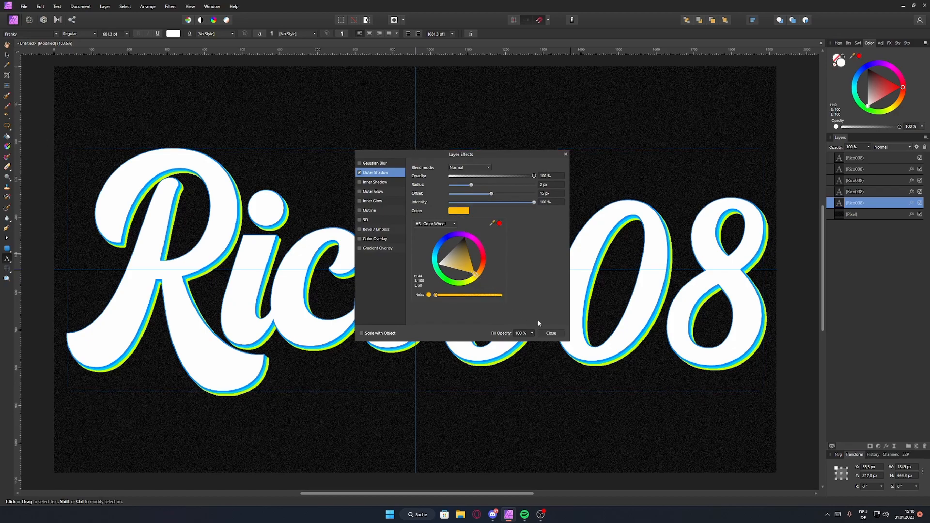
# Try offsets of 20 px, 25 px and 22 px on the amber outer shadow
pyautogui.click(551, 194)
pyautogui.click(551, 194)
pyautogui.write('20')
pyautogui.press('Return')
pyautogui.click(551, 193)
pyautogui.write('26')
pyautogui.press('Return')
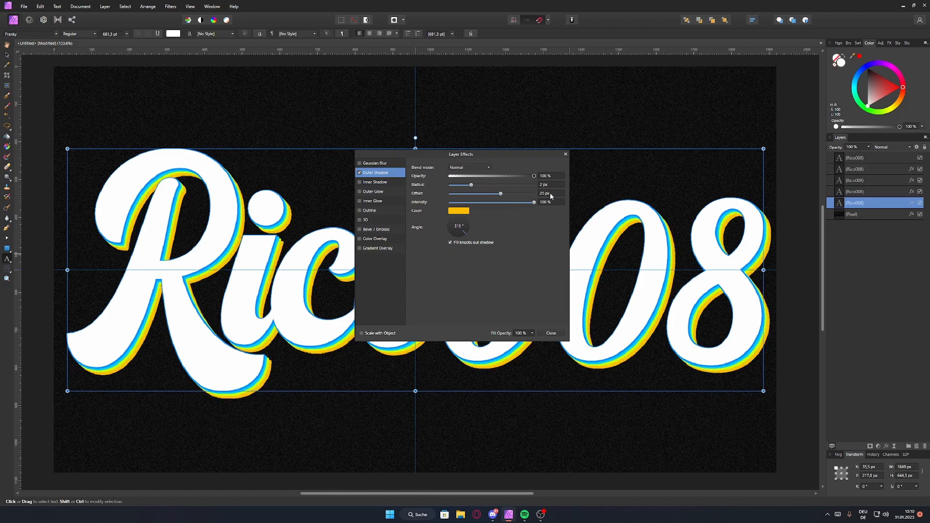
pyautogui.write('2')
pyautogui.press('Return')
pyautogui.click(551, 195)
pyautogui.write('22')
pyautogui.press('Return')
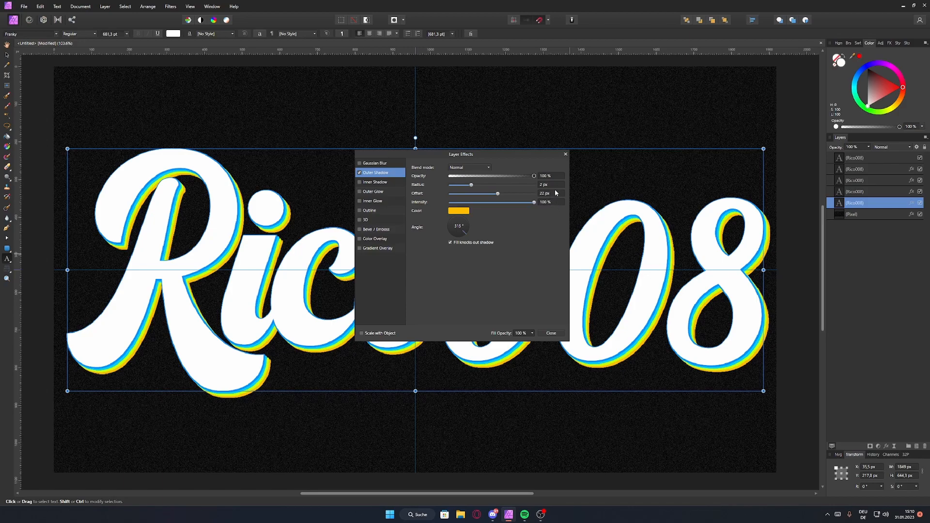
# Set the amber outer shadow's offset to 20 px, recolour it orange and close the layer effects
pyautogui.click(555, 193)
pyautogui.write('20')
pyautogui.press('Return')
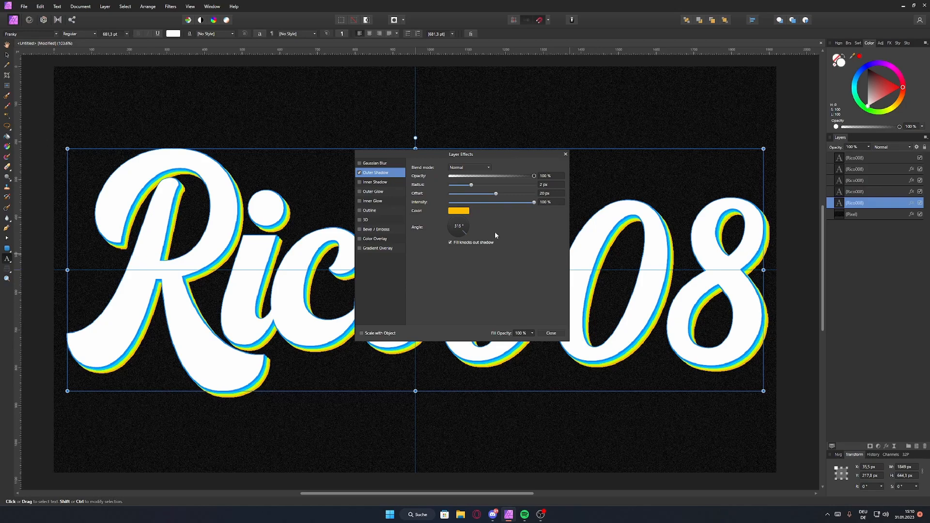
pyautogui.click(458, 211)
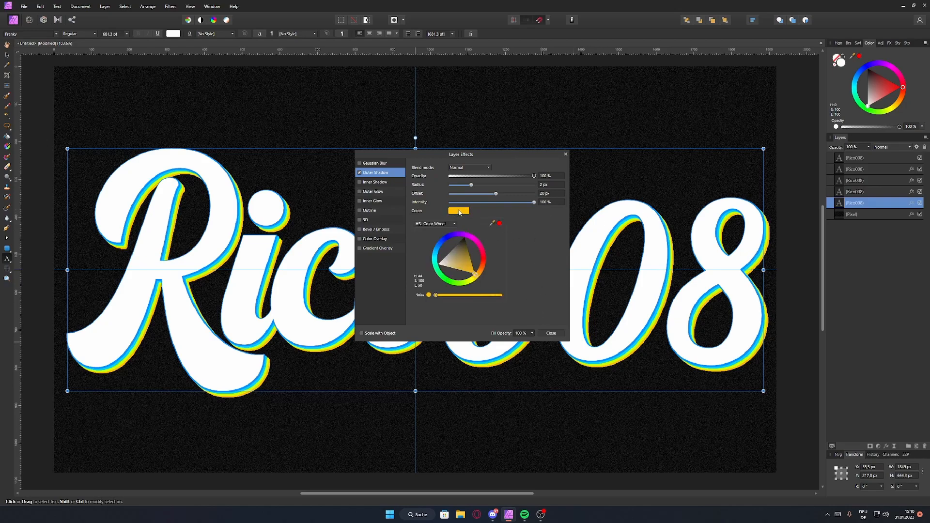
pyautogui.moveTo(479, 280); pyautogui.dragTo(486, 273)
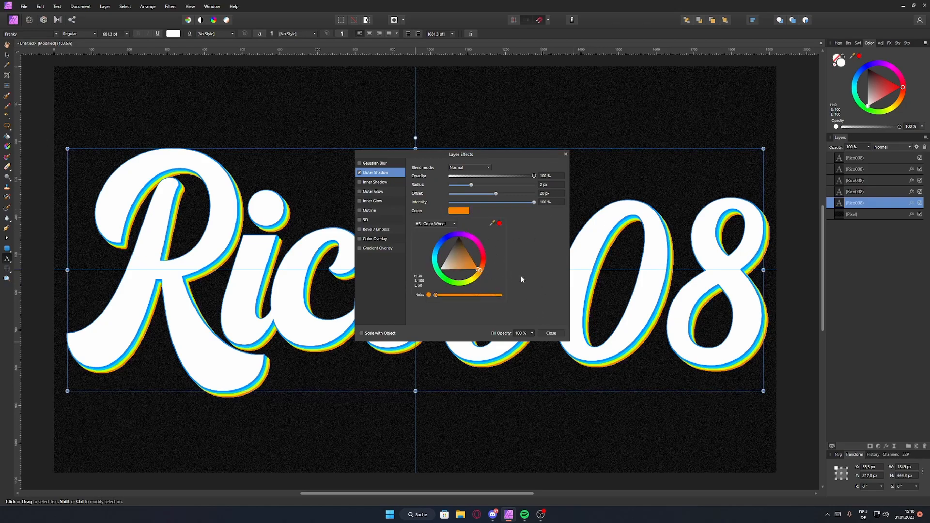
pyautogui.click(519, 277)
pyautogui.click(551, 334)
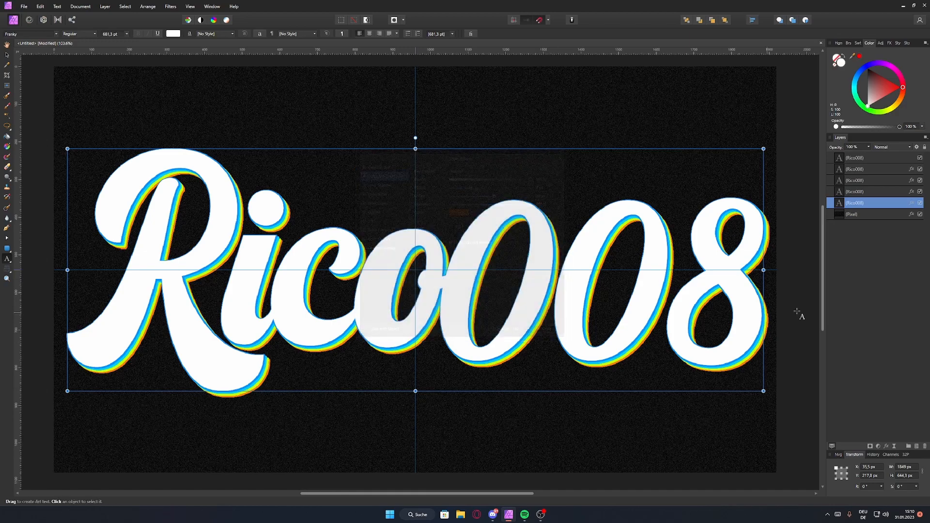
# Duplicate the text layer with the orange shadow, move the copy just above the background, and recolour its outer shadow red-orange
pyautogui.hotkey('ctrl', 'j')
pyautogui.moveTo(879, 207); pyautogui.dragTo(877, 222)
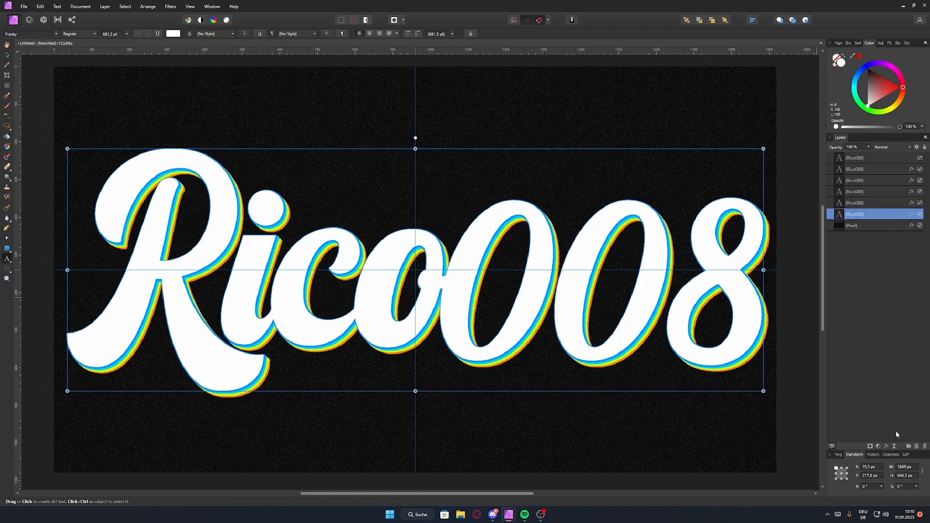
pyautogui.click(887, 447)
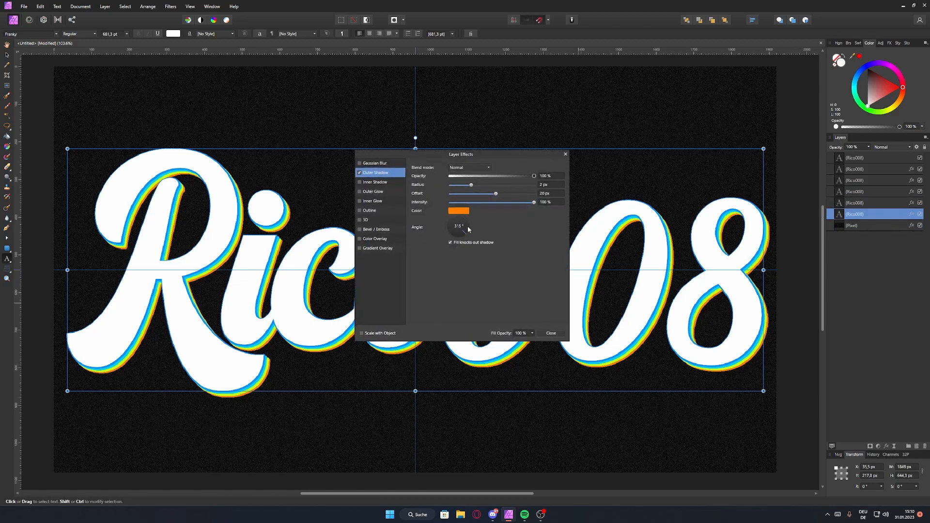
pyautogui.click(459, 211)
pyautogui.click(482, 264)
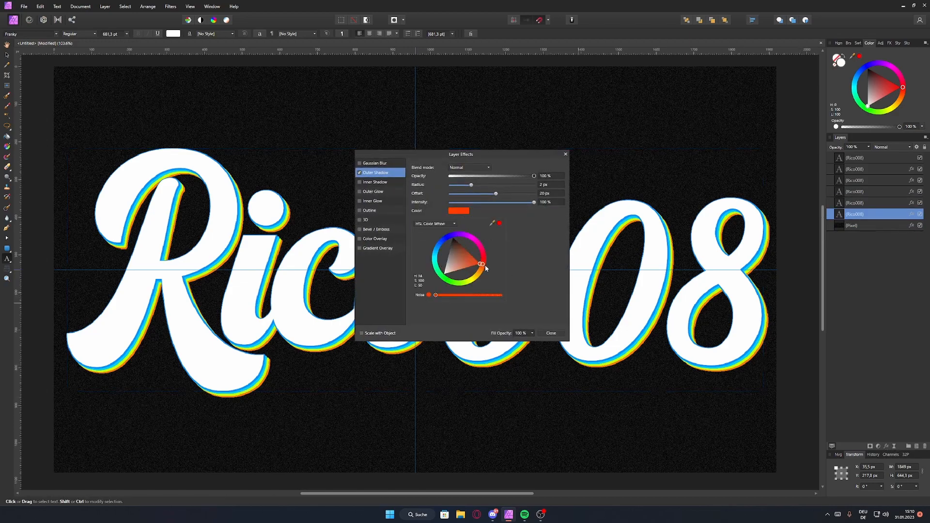
# Try offsets of 25 px and 30 px on the red-orange outer shadow
pyautogui.click(550, 197)
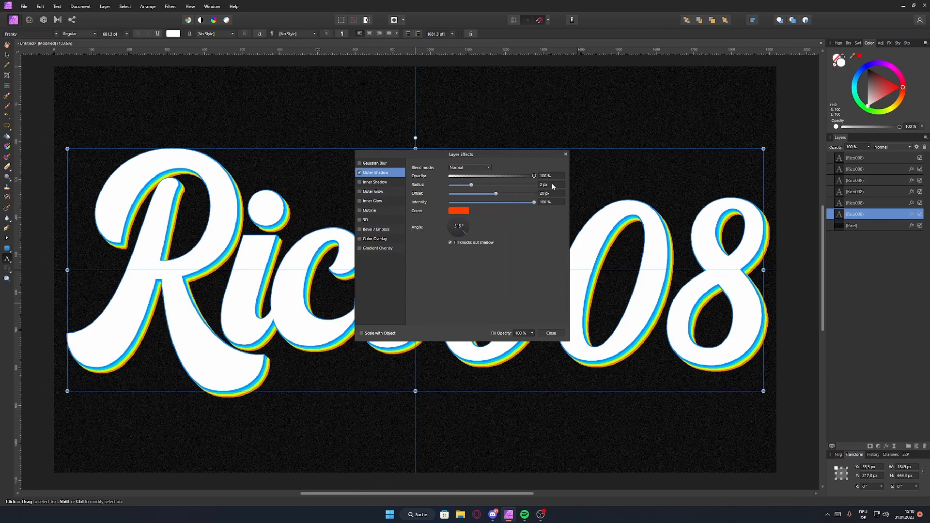
pyautogui.click(548, 193)
pyautogui.write('25')
pyautogui.press('Return')
pyautogui.click(548, 193)
pyautogui.write('30')
pyautogui.press('Return')
# Set the red-orange outer shadow's offset to 25 px, close the layer effects and deselect the text with the Move tool
pyautogui.click(548, 194)
pyautogui.write('2')
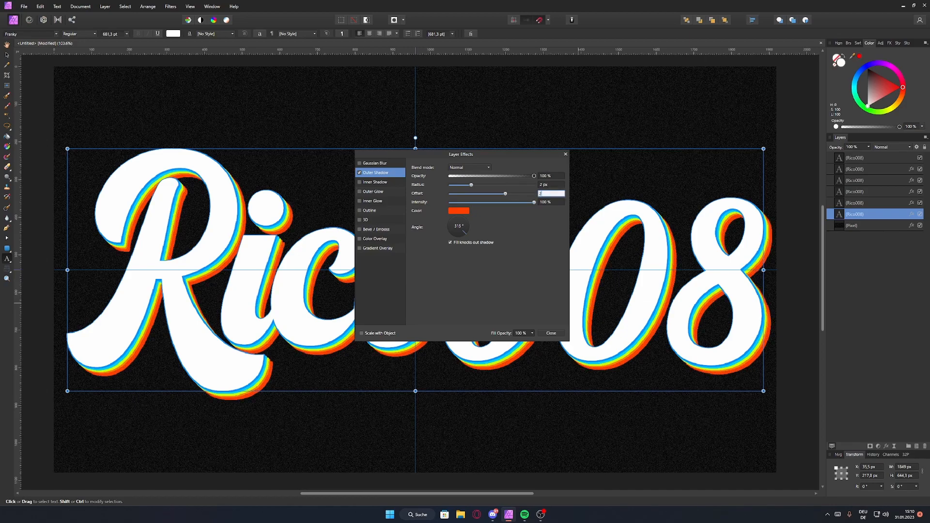
pyautogui.press('Return')
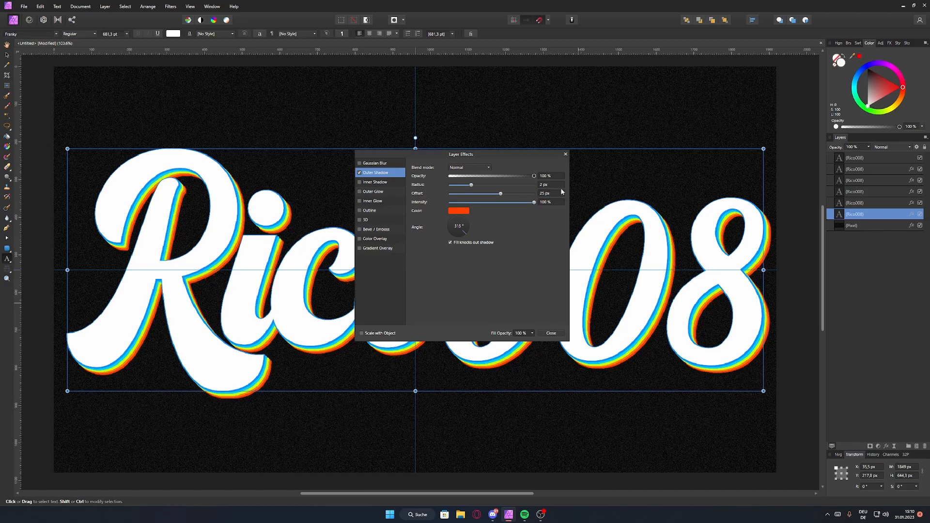
pyautogui.click(548, 335)
pyautogui.scroll(-3, 89, 145)
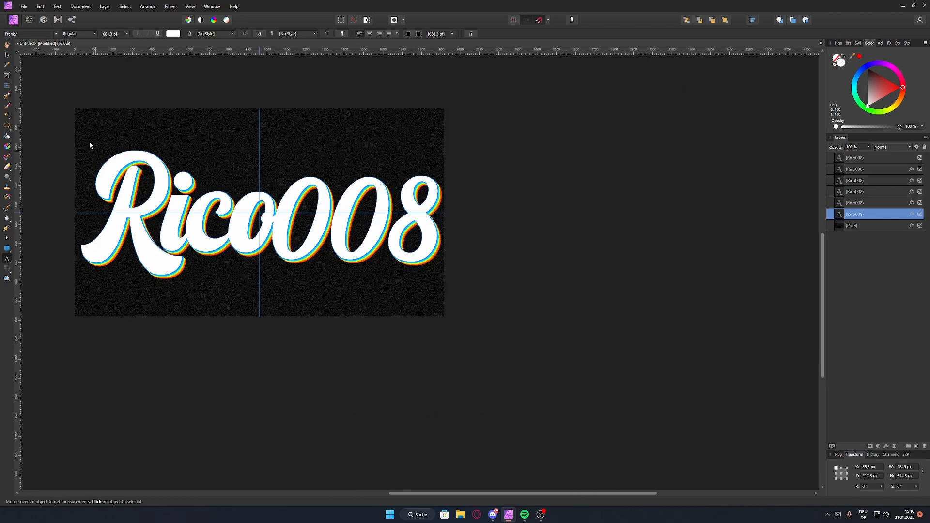
pyautogui.click(7, 55)
pyautogui.moveTo(461, 175); pyautogui.dragTo(643, 187)
pyautogui.click(644, 187)
# Select all six text layers, set their character tracking to 30 ‰ and close the character settings
pyautogui.scroll(3, 455, 208)
pyautogui.click(854, 158)
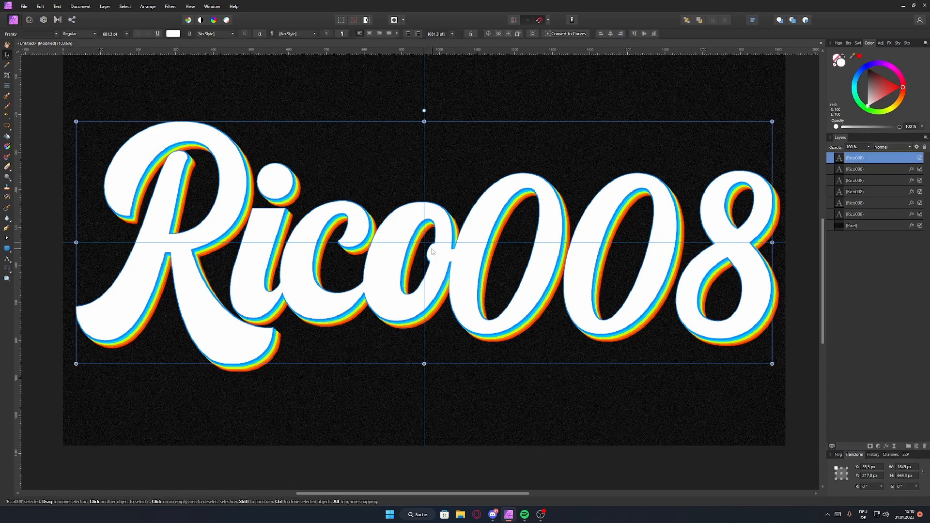
pyautogui.keyDown('shift'); pyautogui.click(855, 214); pyautogui.keyUp('shift')
pyautogui.hotkey('ctrl', 't')
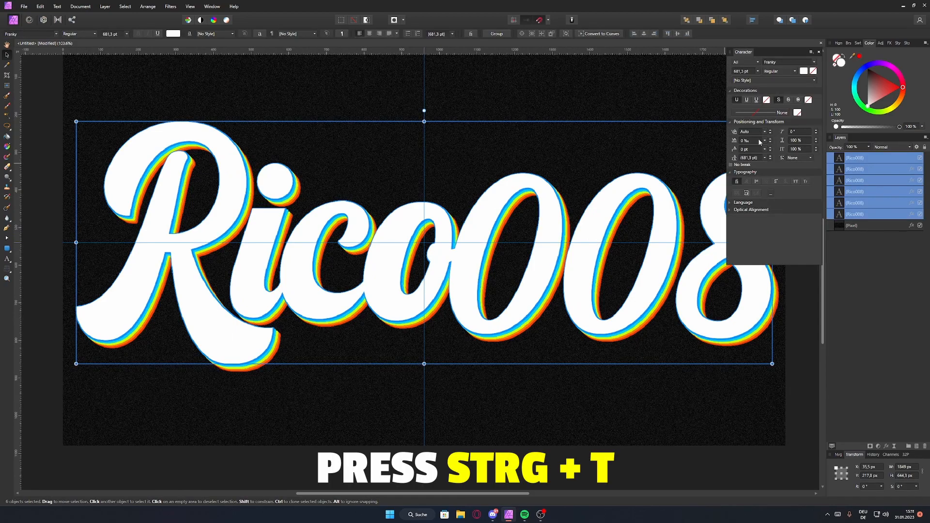
pyautogui.click(755, 140)
pyautogui.write('30')
pyautogui.press('Return')
pyautogui.scroll(-2, 580, 219)
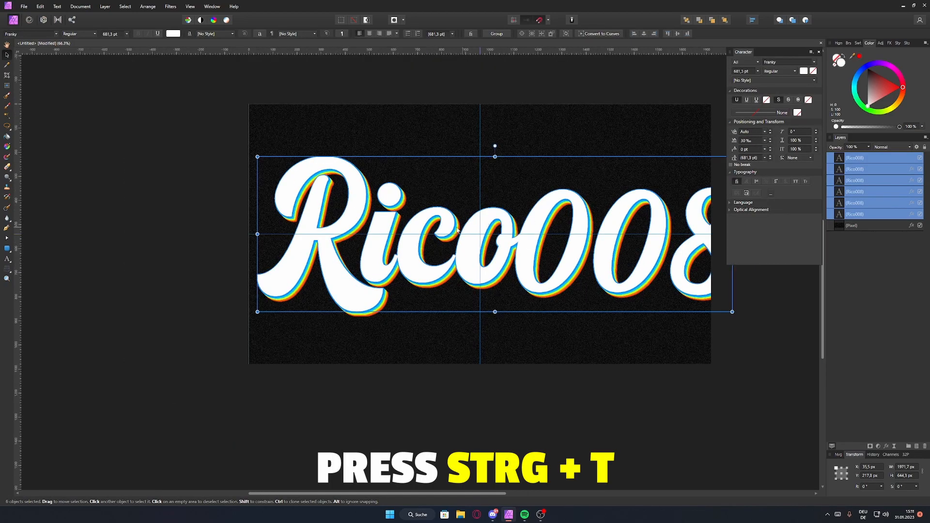
pyautogui.click(820, 43)
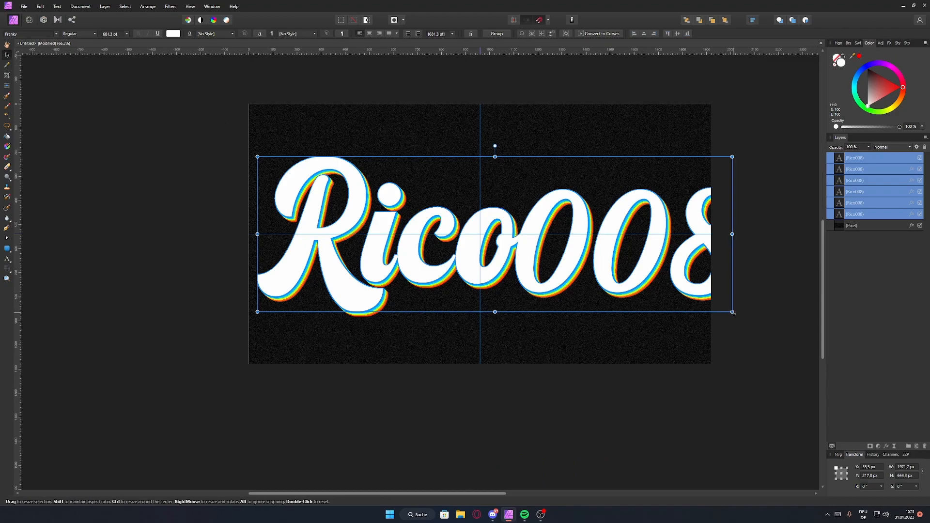
# Scale the six selected text layers down together and reposition them within the canvas
pyautogui.moveTo(730, 309); pyautogui.dragTo(674, 290)
pyautogui.moveTo(627, 240)
pyautogui.mouseDown()
pyautogui.moveTo(657, 258)
pyautogui.moveTo(640, 241)
pyautogui.moveTo(640, 251)
pyautogui.mouseUp()
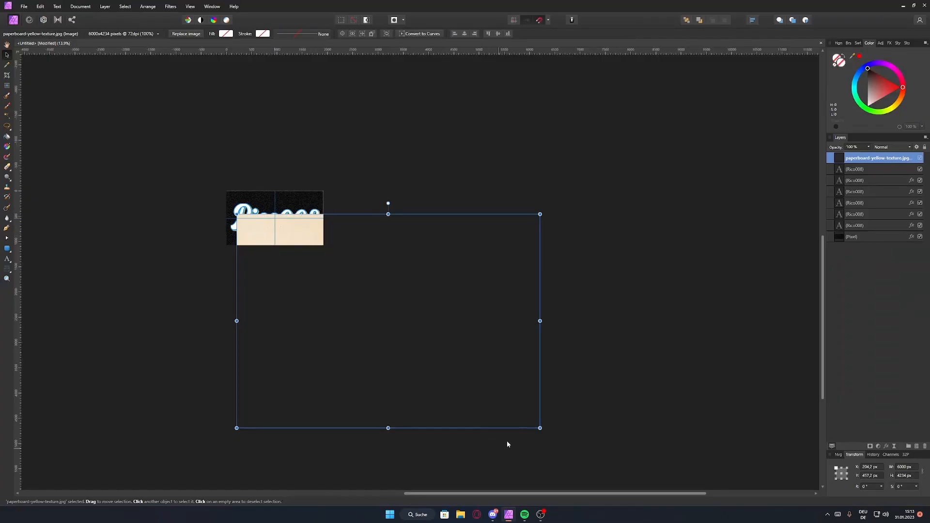
# Scale the placed paperboard-yellow-texture image down to about 2475 × 1746 px and position it over the whole canvas
pyautogui.moveTo(540, 428); pyautogui.dragTo(315, 231)
pyautogui.click(346, 210)
pyautogui.scroll(9, 232, 208)
pyautogui.scroll(-1, 671, 239)
# Set the paperboard texture layer's blend mode to Darken and deselect the layer
pyautogui.click(870, 158)
pyautogui.click(892, 147)
pyautogui.click(887, 166)
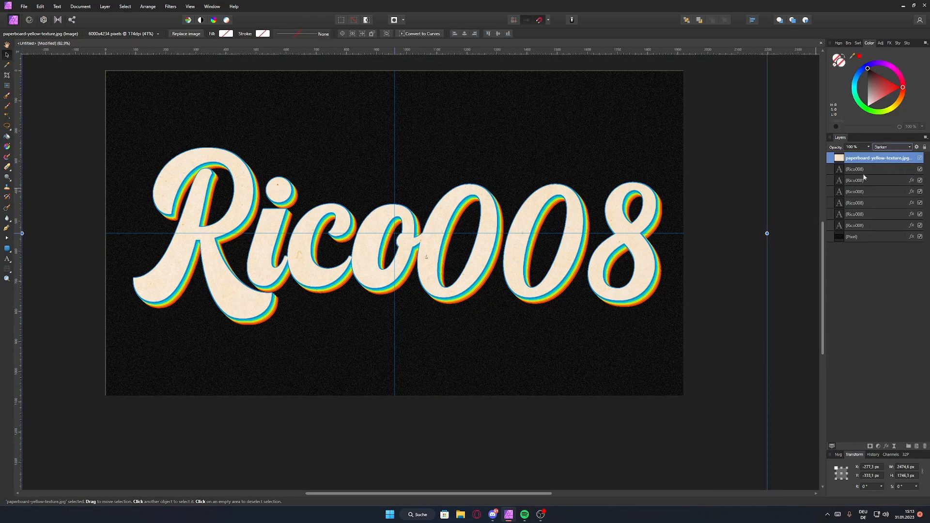
pyautogui.click(791, 194)
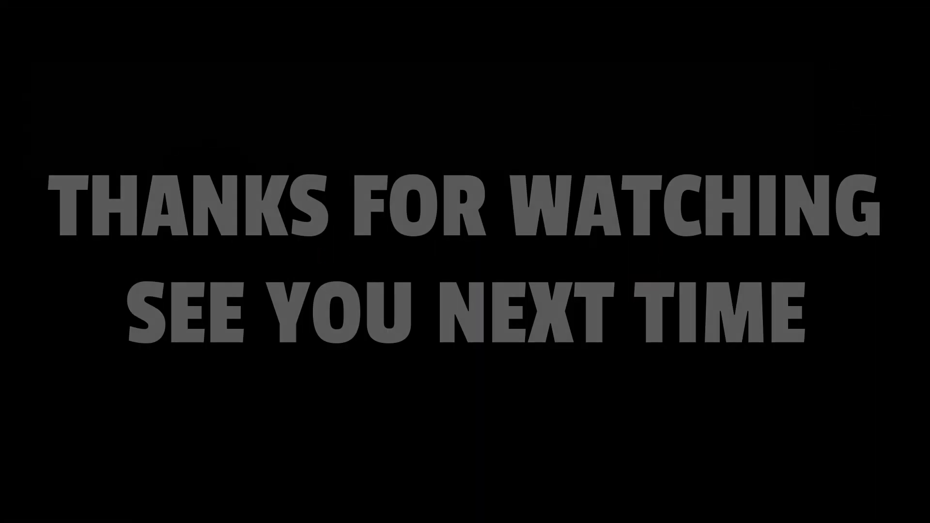